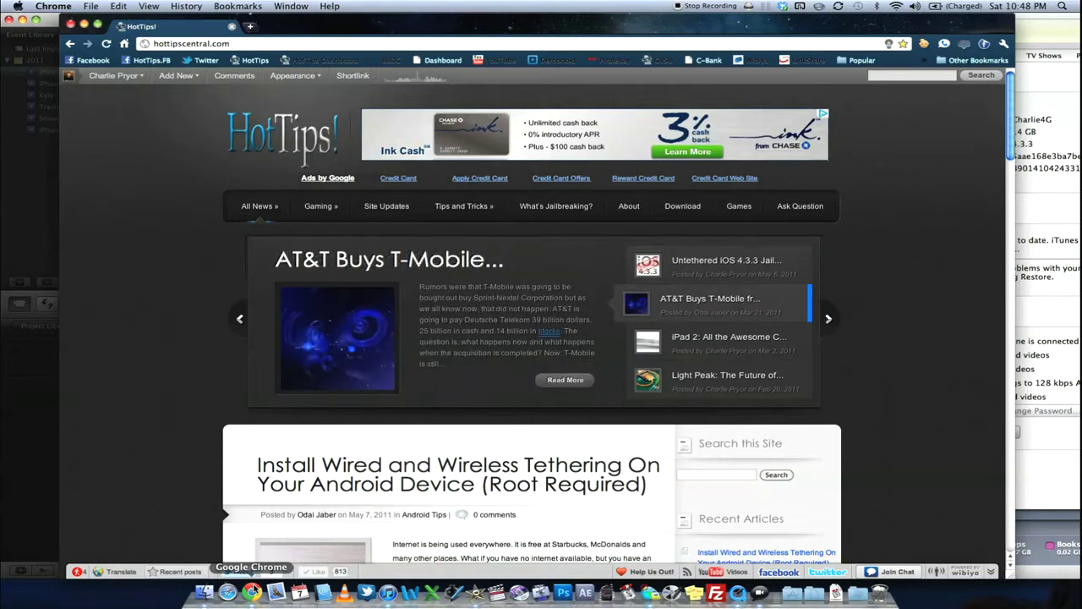
Step: Switch to iMovie, close its camera import window and minimize the iMovie window
key(super+Tab)
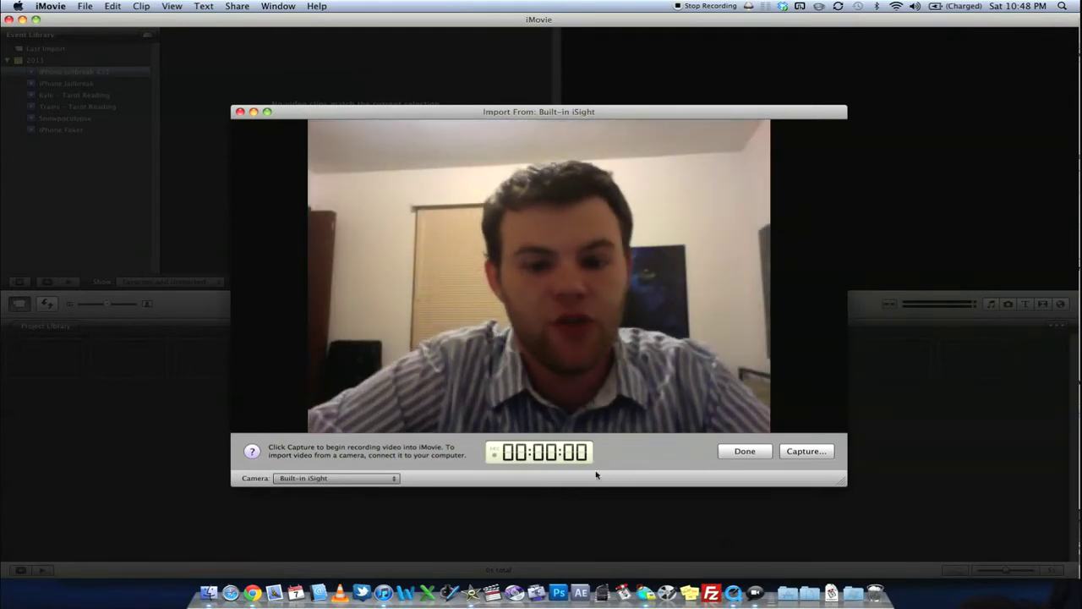
click(742, 451)
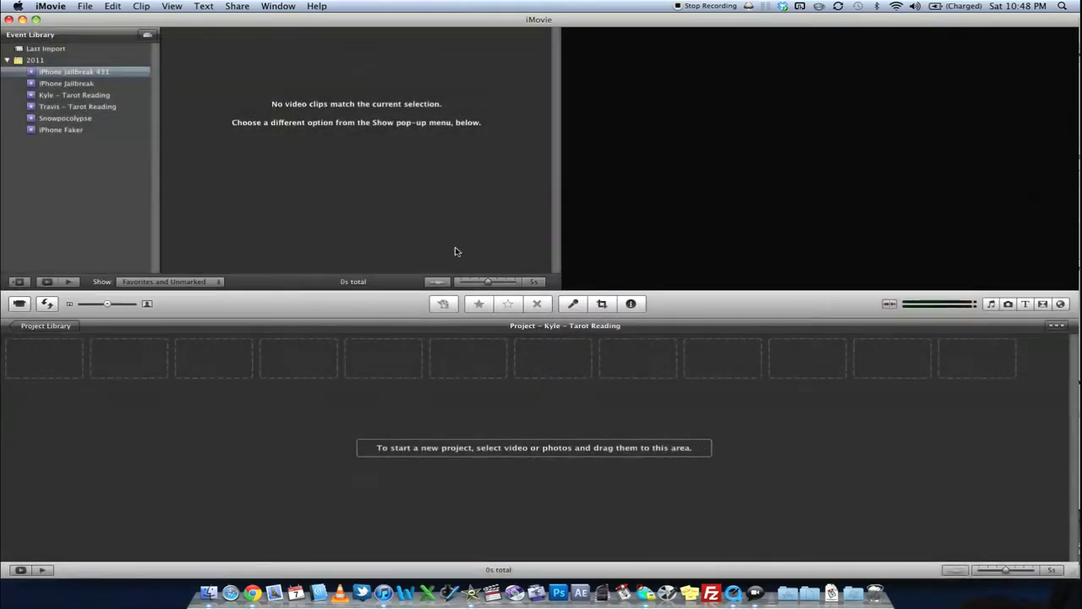
click(22, 19)
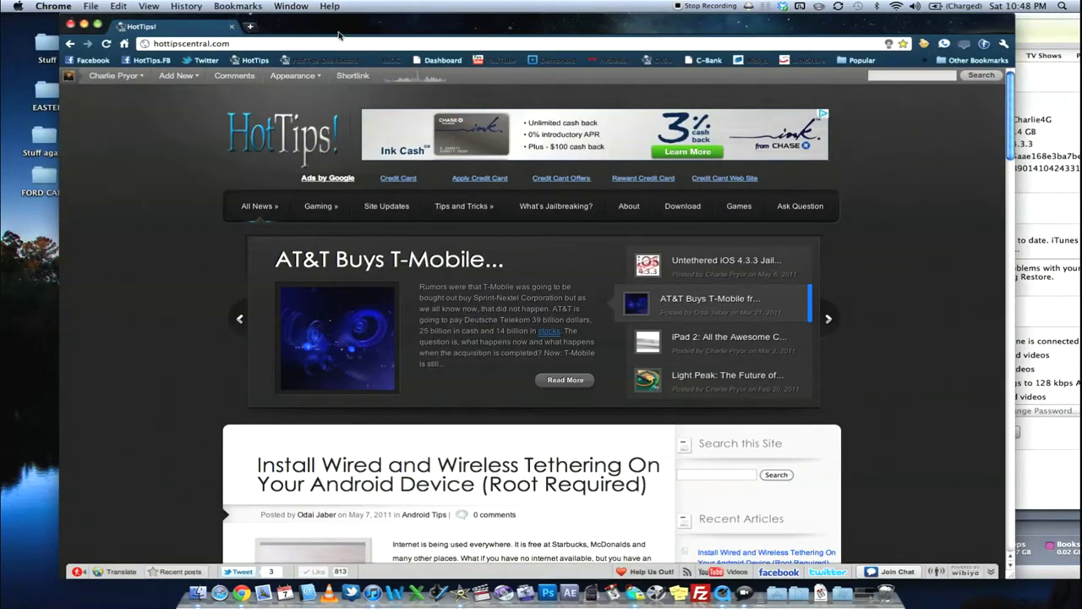
Step: Open the article "How To Jailbreak iPhone, iPod Touch, iPad on iOS 4.3.3 Untethered Easily" from the HotTips home page
key(super+t)
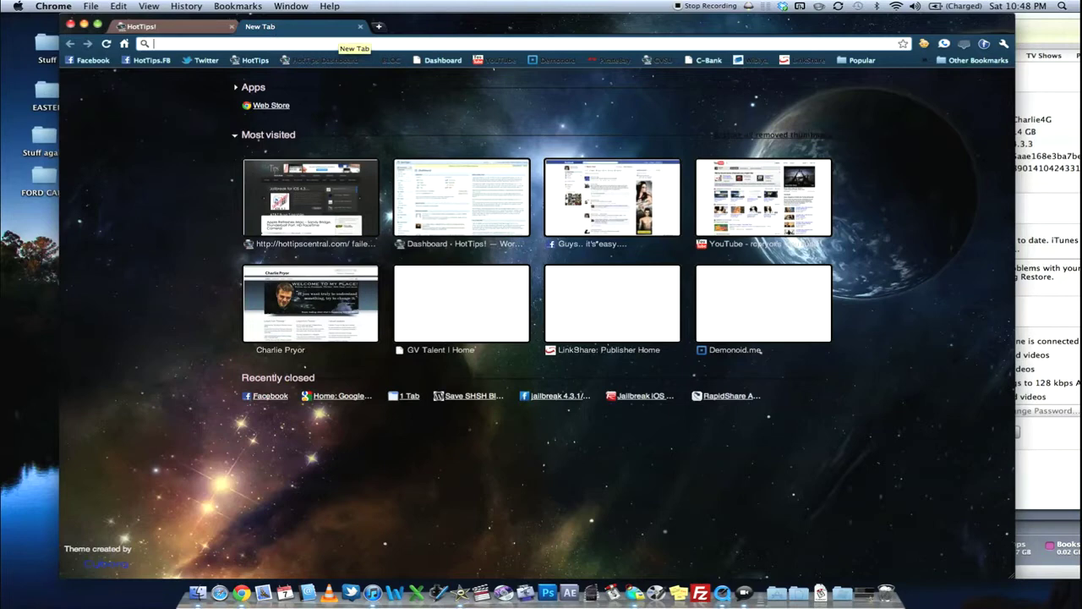
click(360, 27)
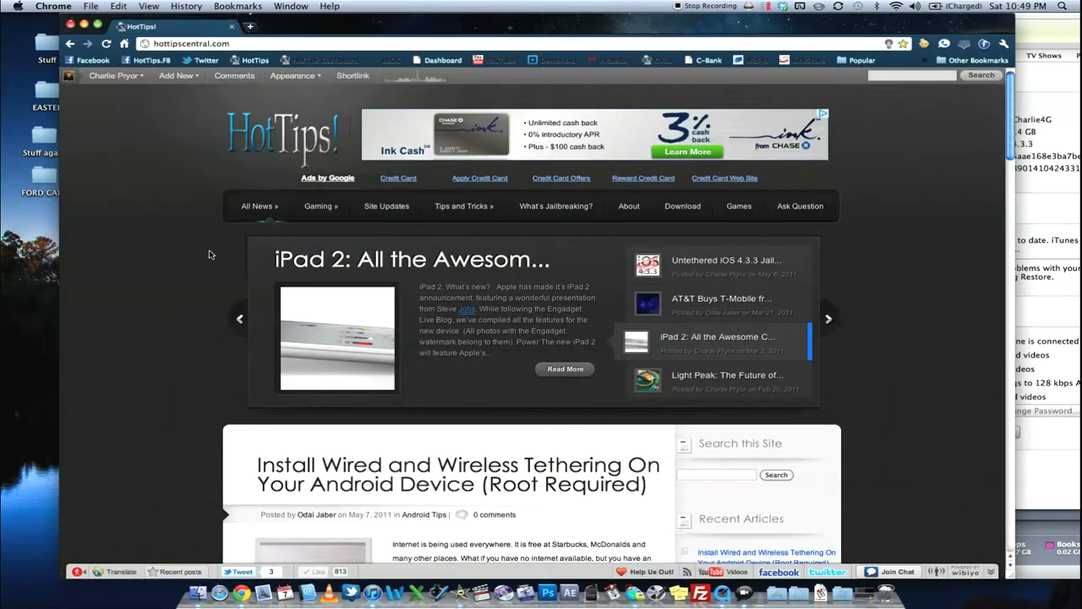
scroll(210, 254, down, 15)
scroll(210, 255, up, 5)
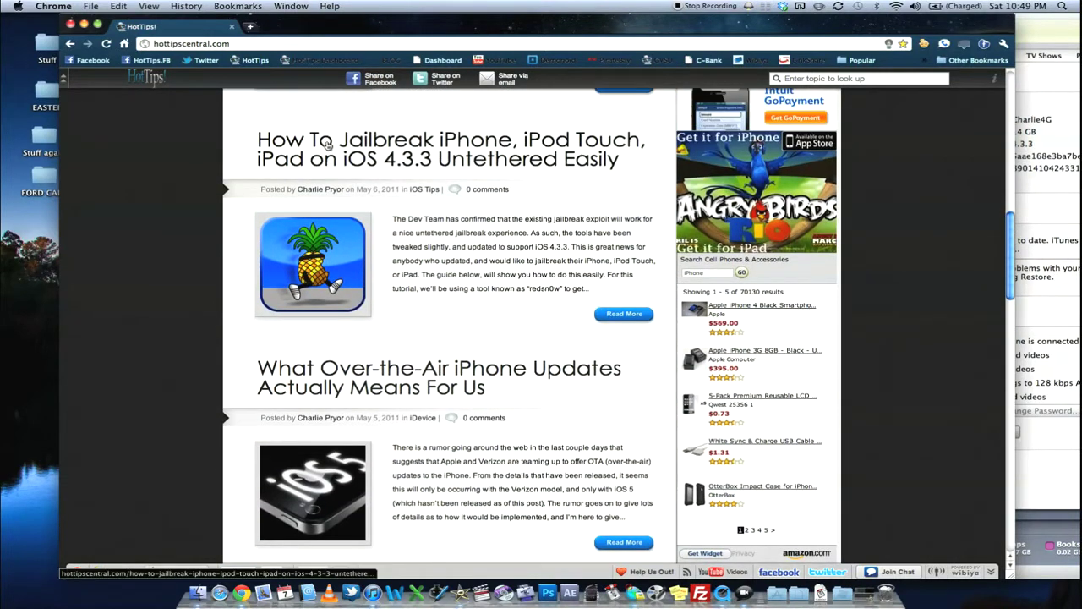
click(364, 158)
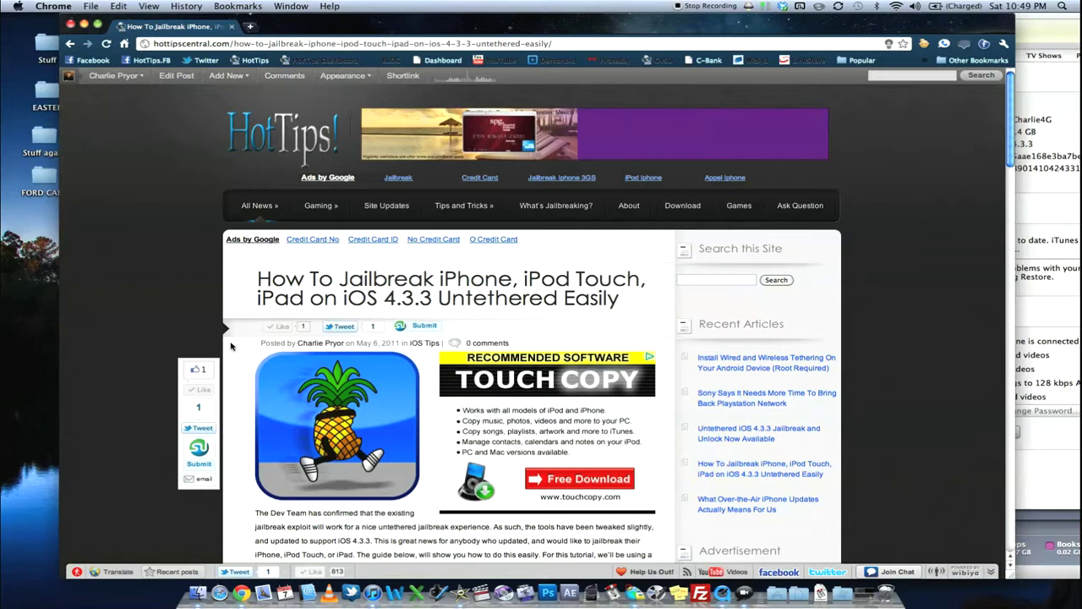
Step: Show and collapse the article's "Before You Begin" section, and expand "Here Are the Steps"
scroll(231, 345, down, 2)
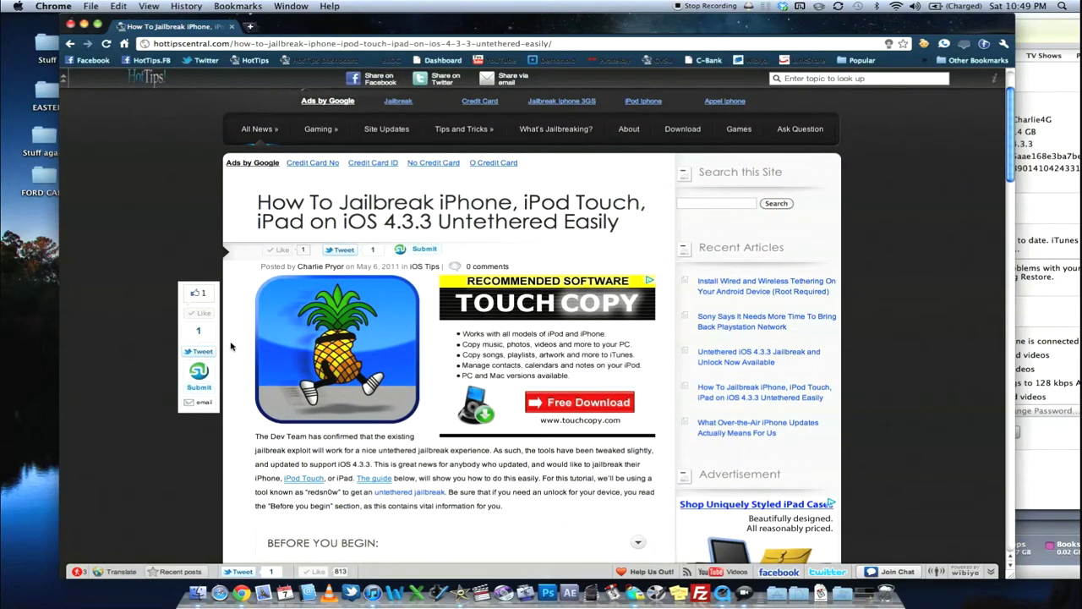
scroll(231, 346, down, 6)
click(314, 302)
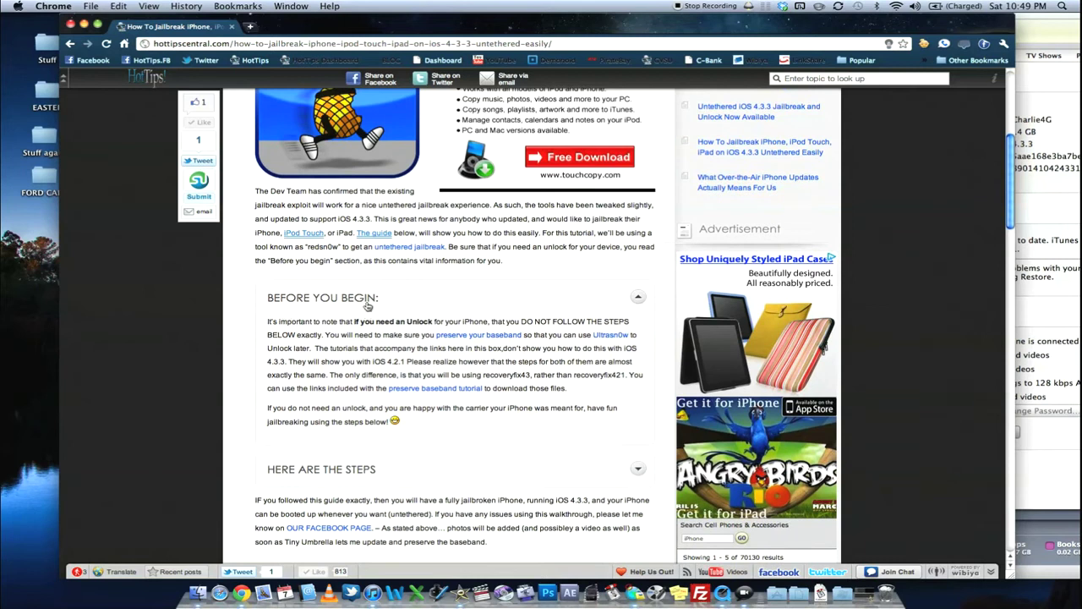
click(368, 302)
click(353, 346)
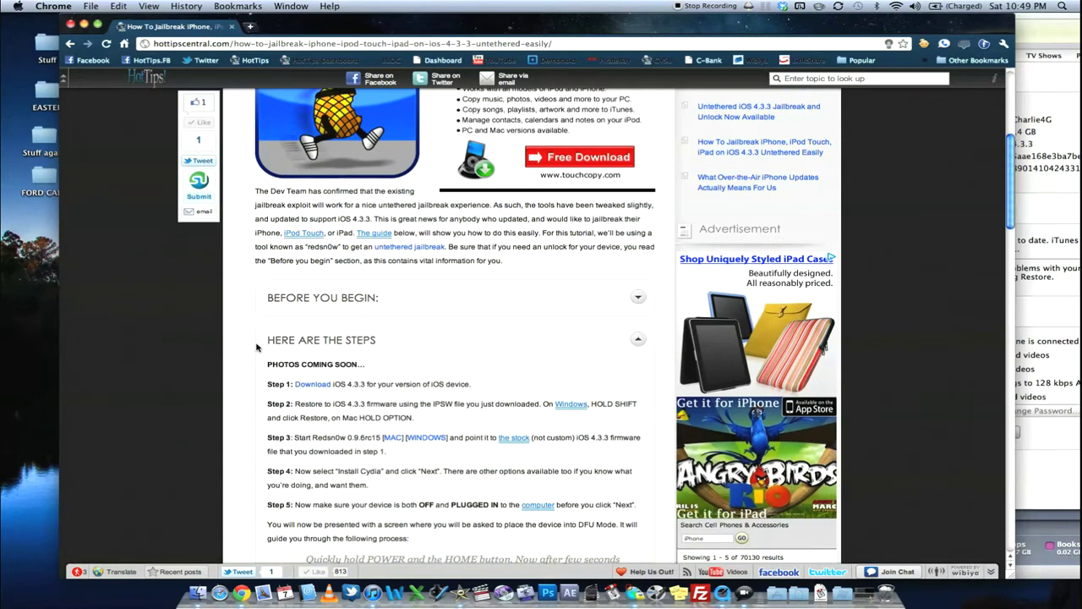
scroll(256, 347, down, 3)
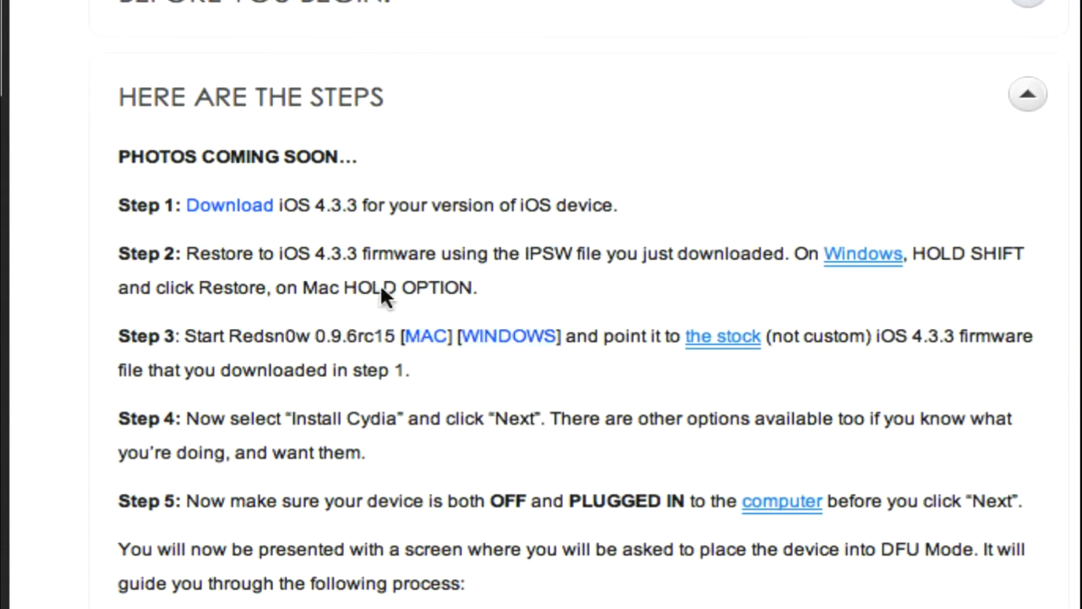
Step: Download the Mac version of Redsn0w 0.9.6rc15 linked in Step 3 and unpack the downloaded zip
right_click(428, 339)
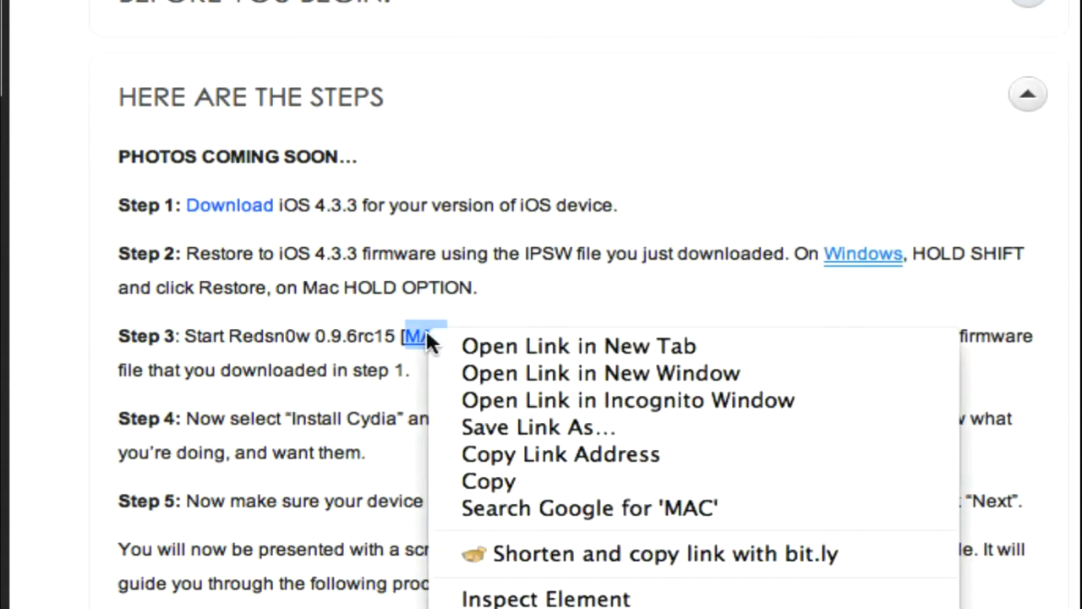
click(492, 345)
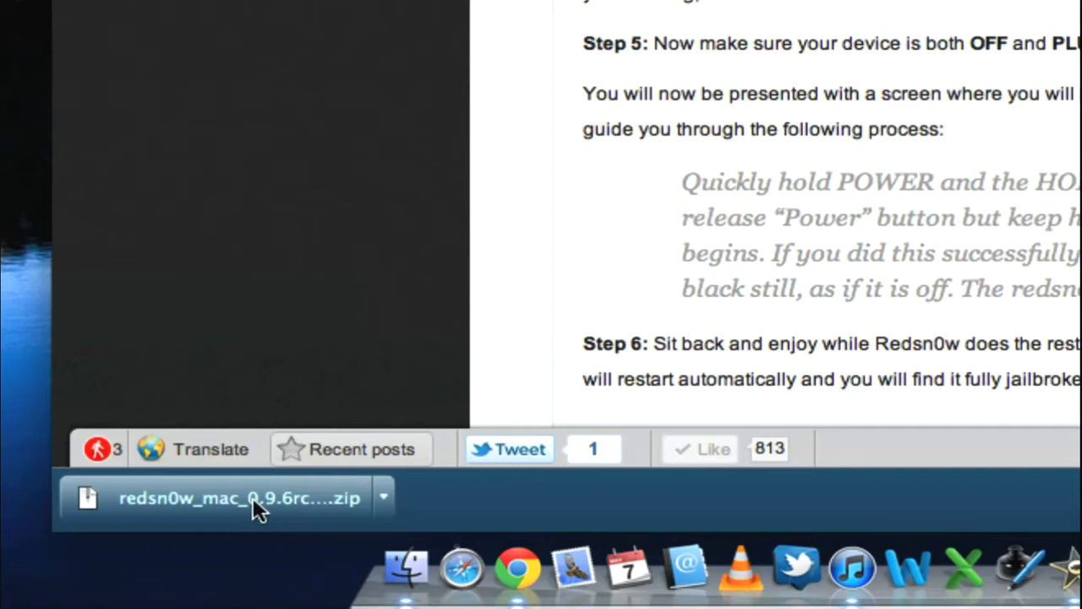
click(253, 497)
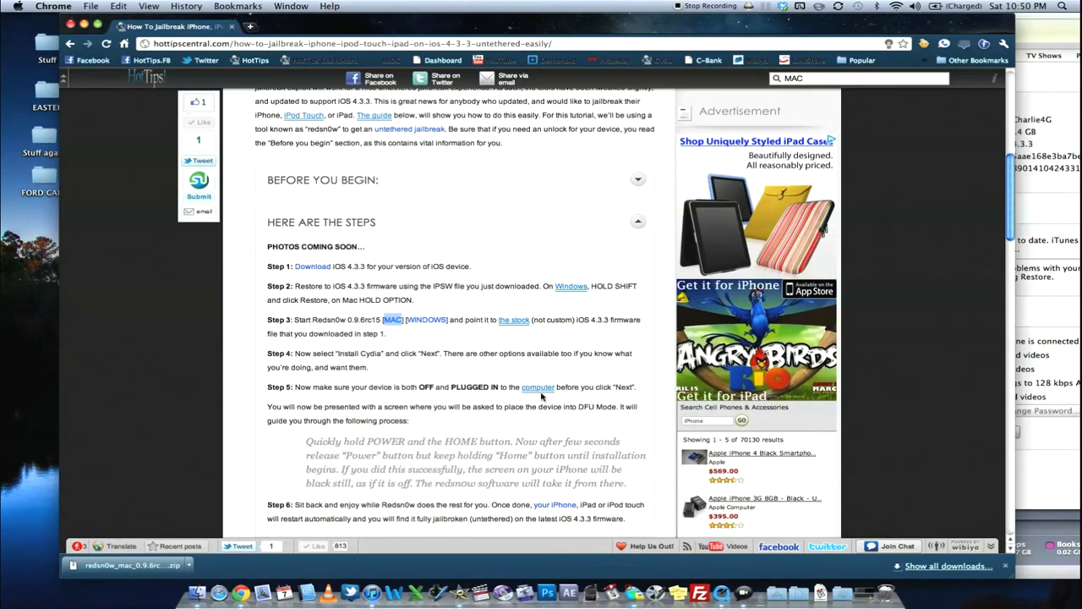
Step: Minimize the browser and move the redsn0w_mac_0.9.6rc15 folder from Downloads to the desktop beside TinyUmbrella
key(super+m)
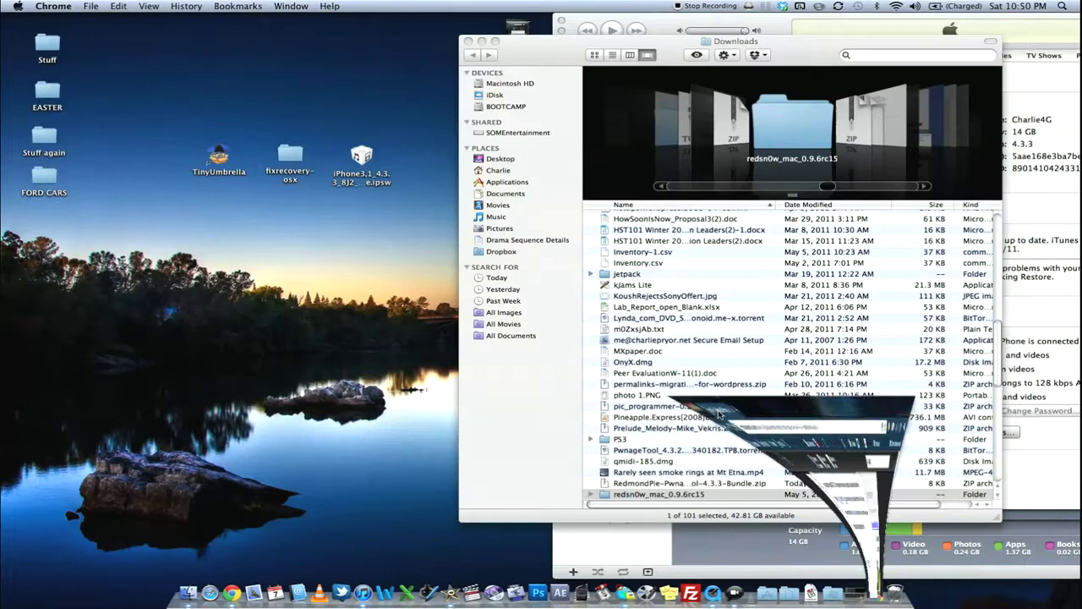
click(809, 593)
scroll(787, 372, down, 15)
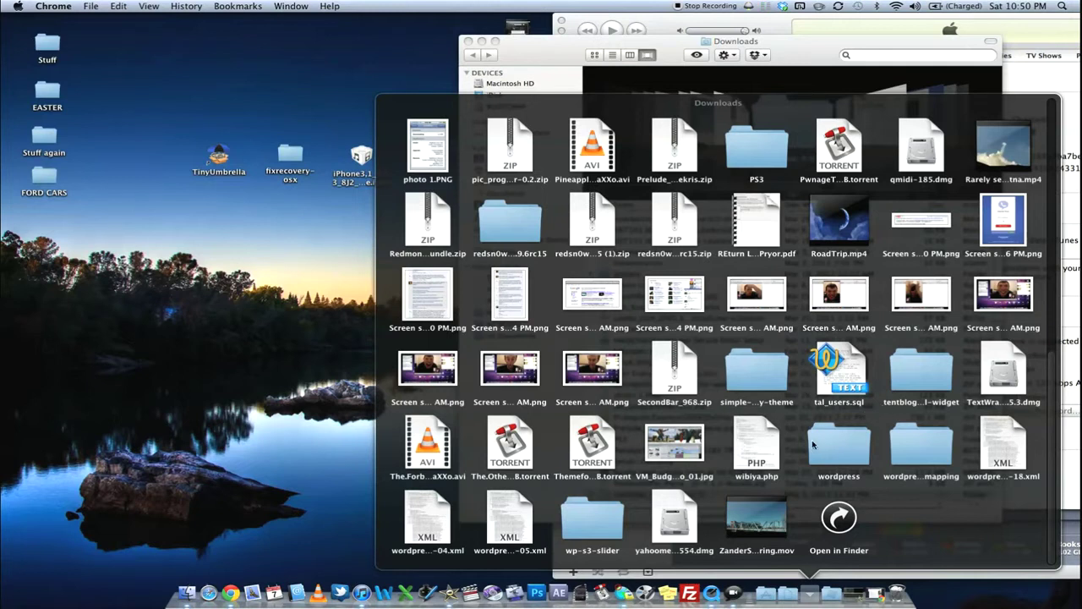
scroll(812, 445, up, 2)
drag(511, 278, 144, 161)
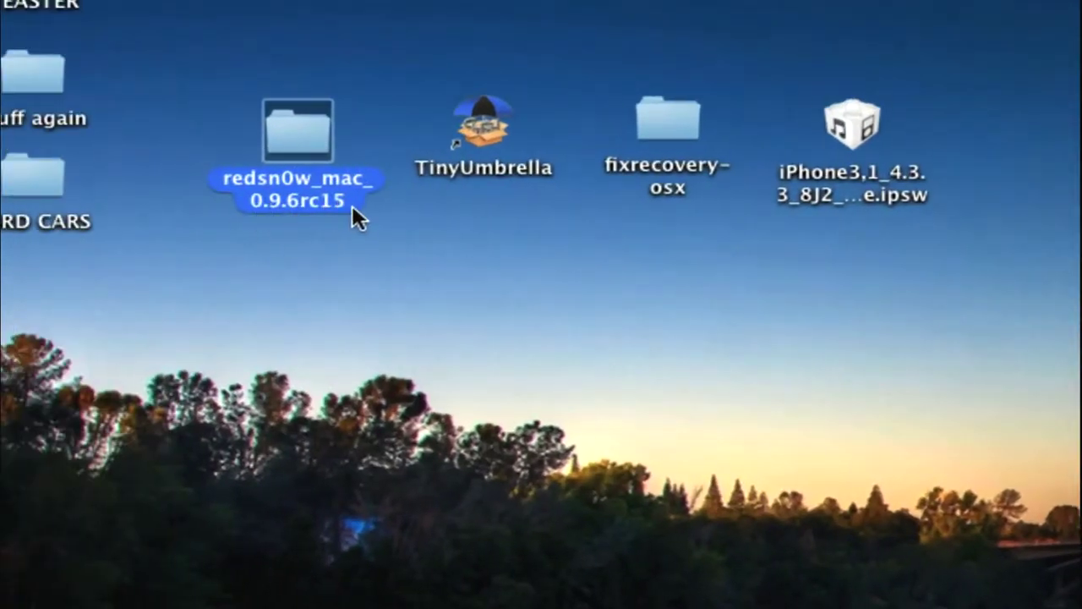
click(365, 228)
click(356, 178)
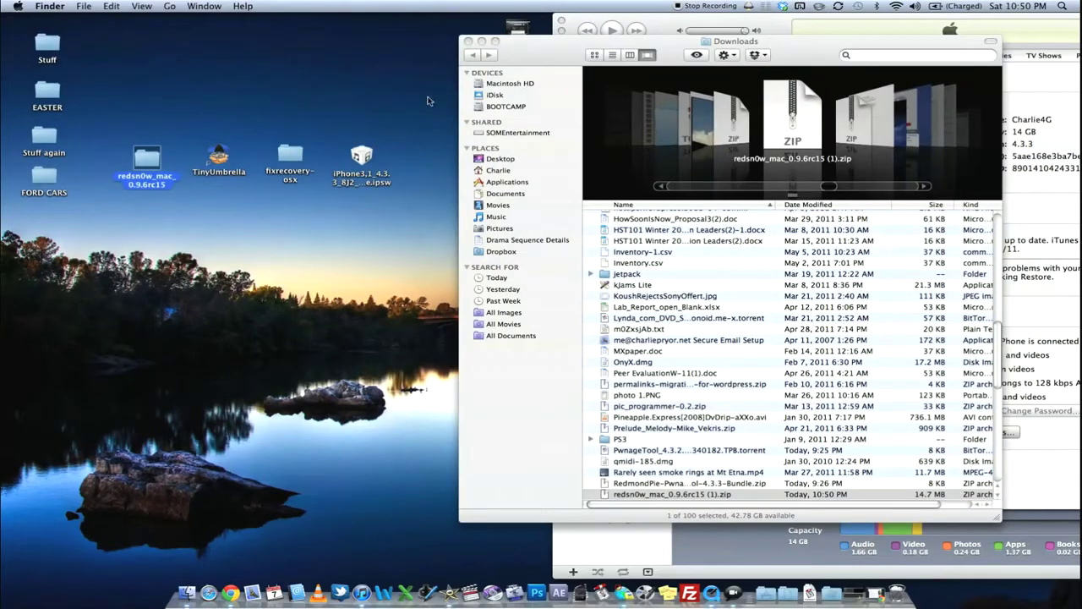
Step: Close the Downloads Finder window and bring the iTunes window to the front
drag(548, 47, 509, 48)
click(427, 42)
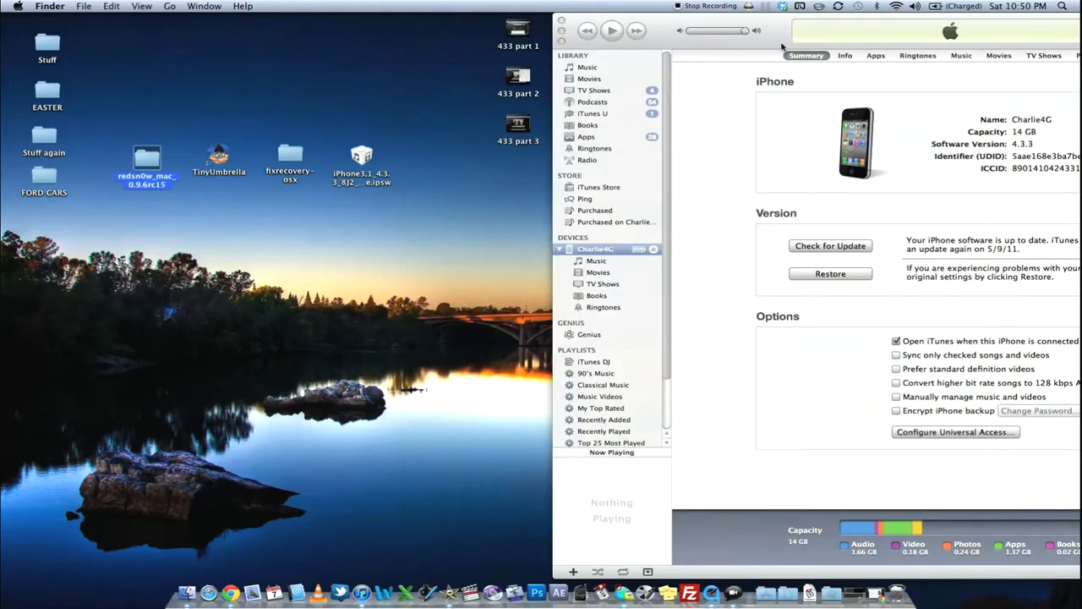
drag(773, 30, 778, 31)
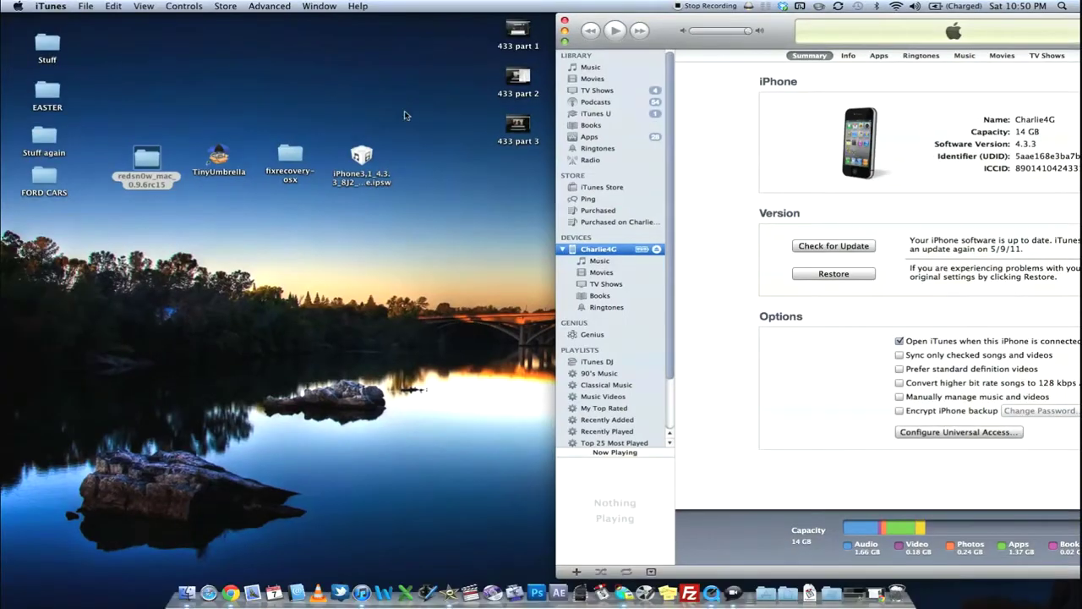
Step: Launch redsn0w from the redsn0w_mac_0.9.6rc15 folder on the desktop and allow the downloaded application to open
double_click(136, 162)
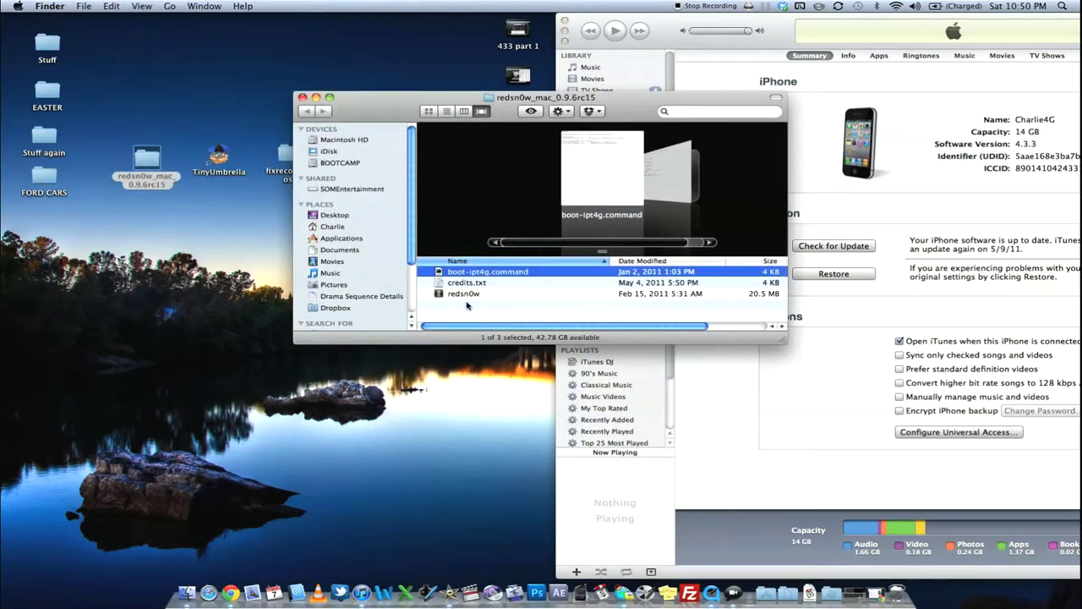
click(475, 293)
double_click(475, 294)
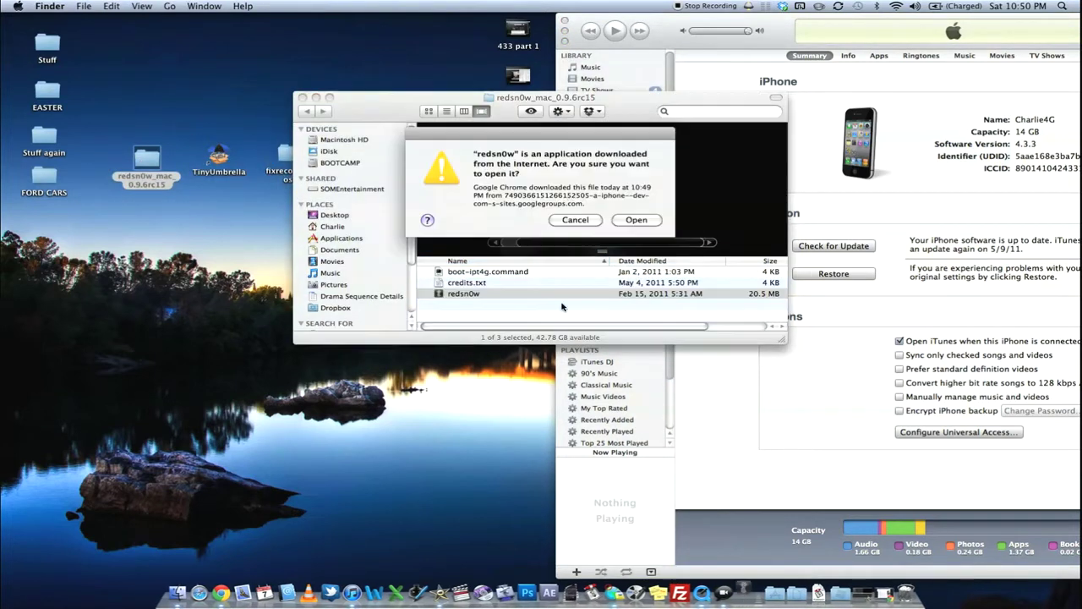
click(636, 220)
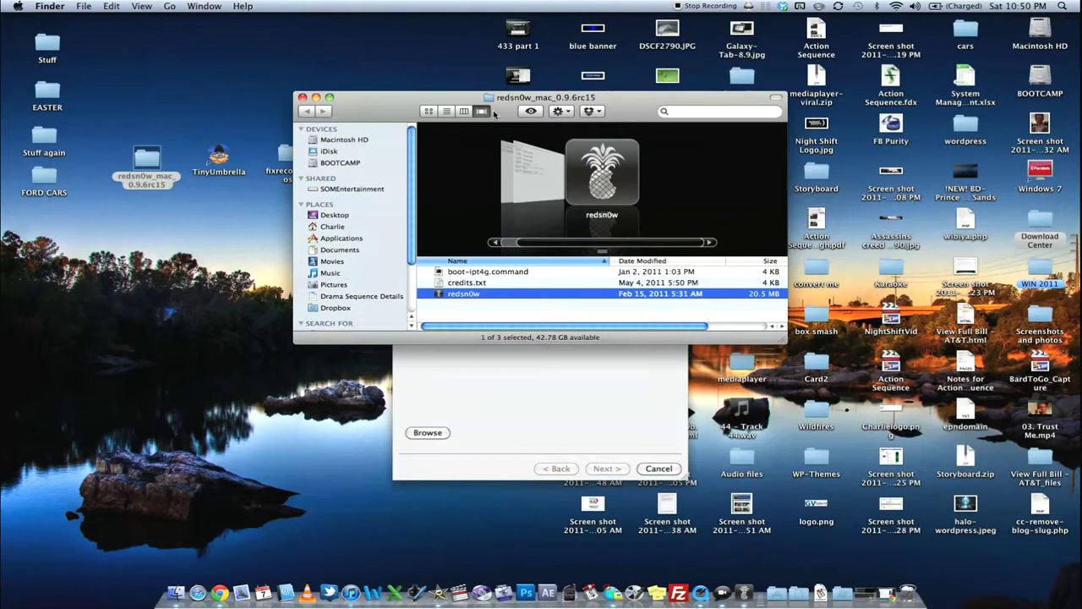
Step: Close the redsn0w folder window and reposition the redsn0w window clear of the firmware file on the desktop
key(super+w)
mouse_move(546, 120)
mouse_down()
mouse_move(521, 103)
mouse_move(539, 109)
mouse_up()
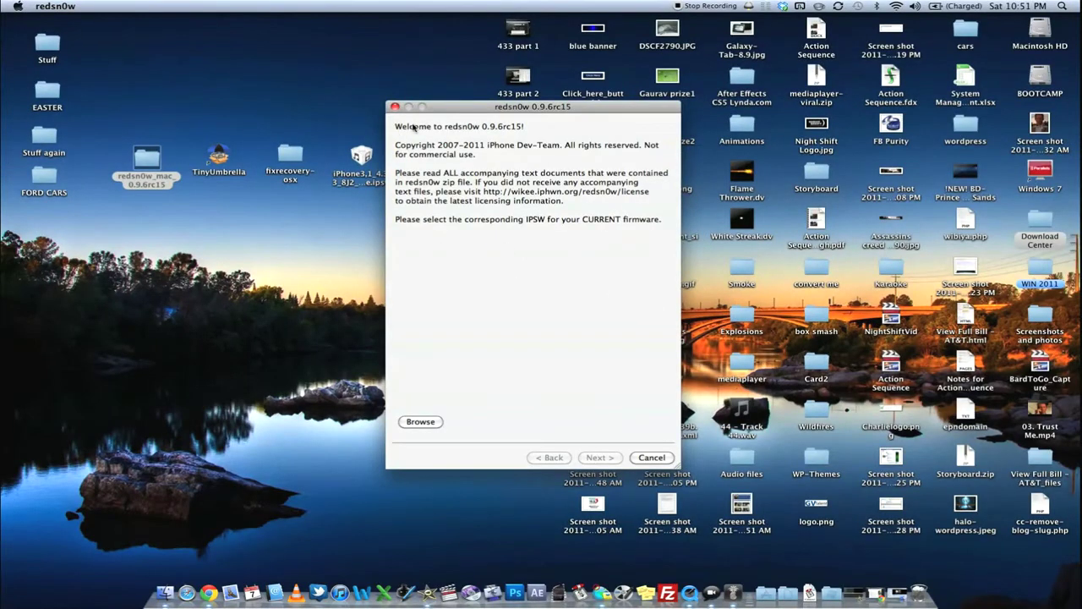
drag(438, 109, 464, 110)
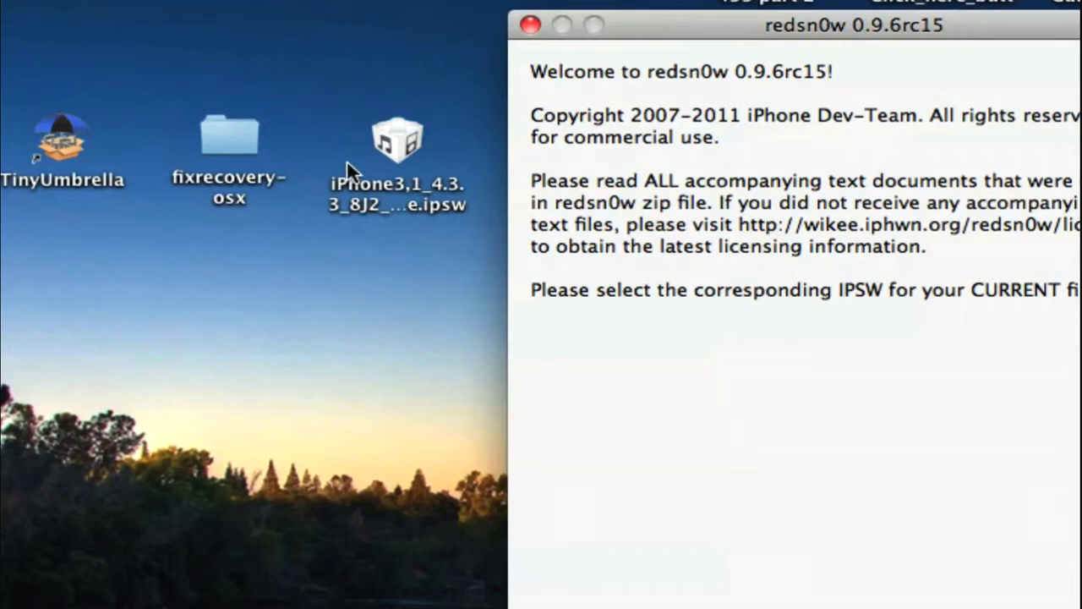
Step: Load the iPhone3,1_4.3.3_8J2_Restore.ipsw firmware from the Desktop into redsn0w and proceed to preparing the jailbreak data
click(396, 160)
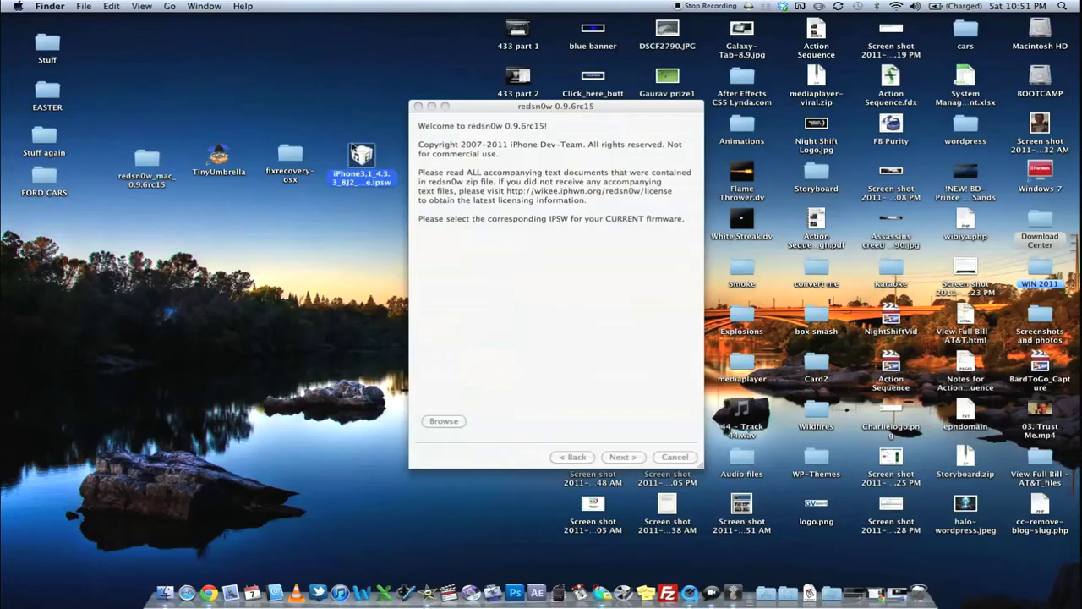
click(517, 413)
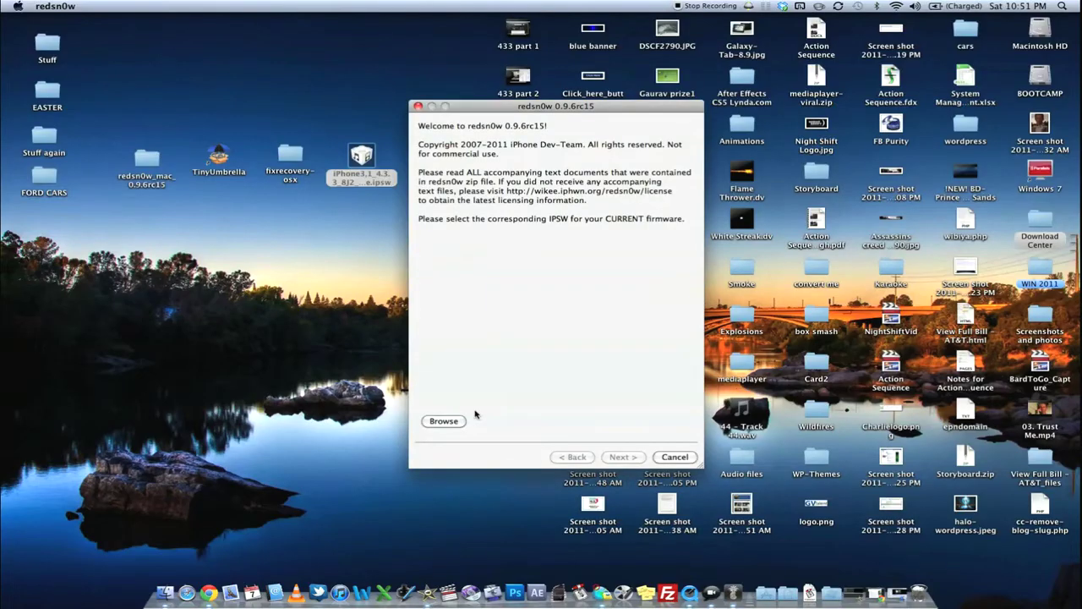
click(444, 420)
click(398, 238)
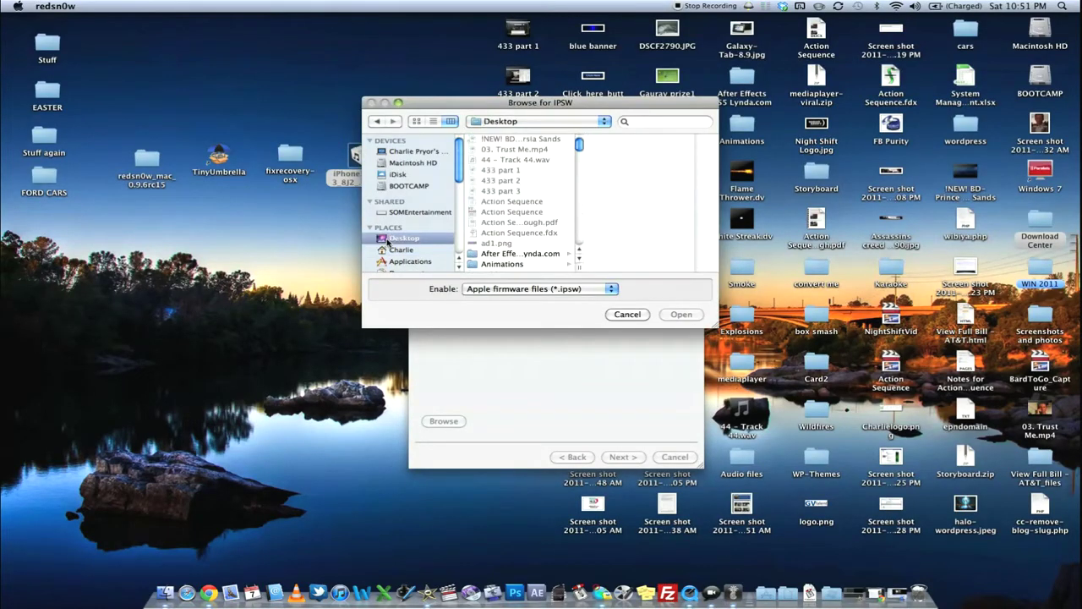
scroll(509, 199, down, 10)
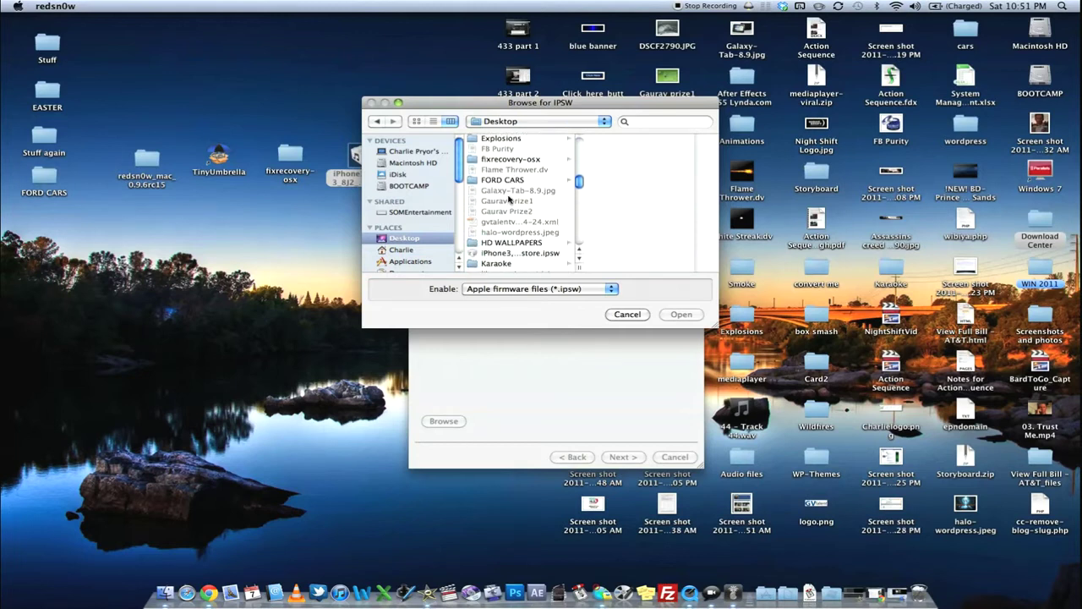
scroll(508, 199, down, 3)
click(513, 187)
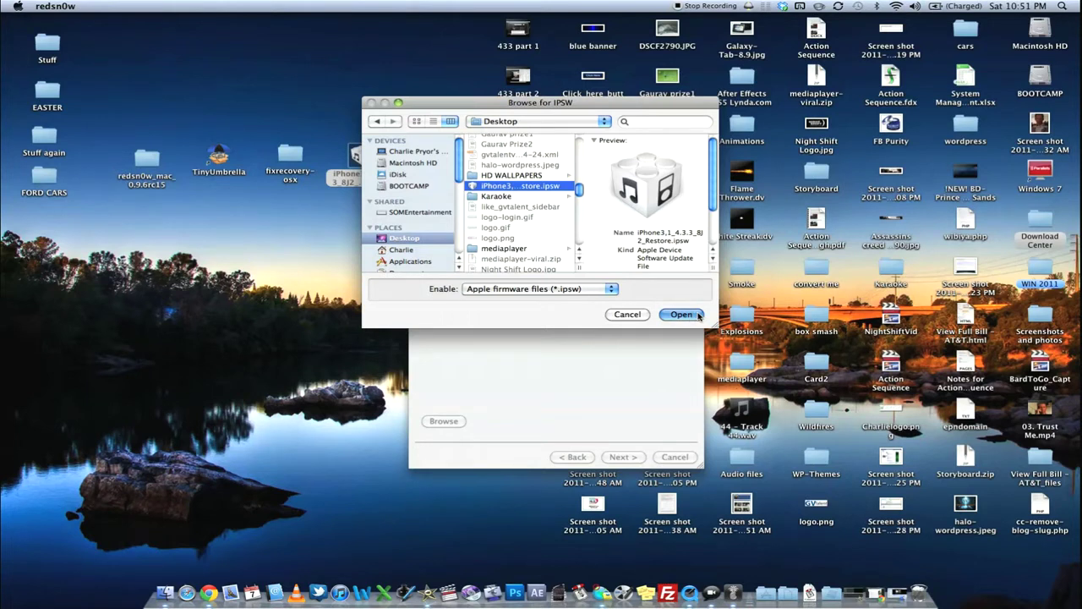
click(698, 314)
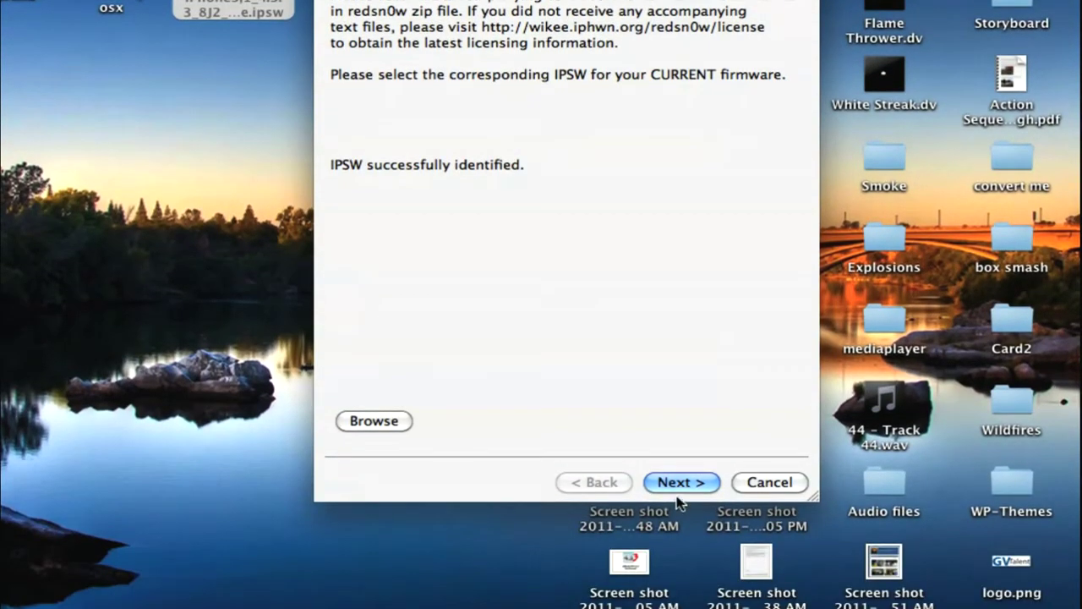
click(681, 484)
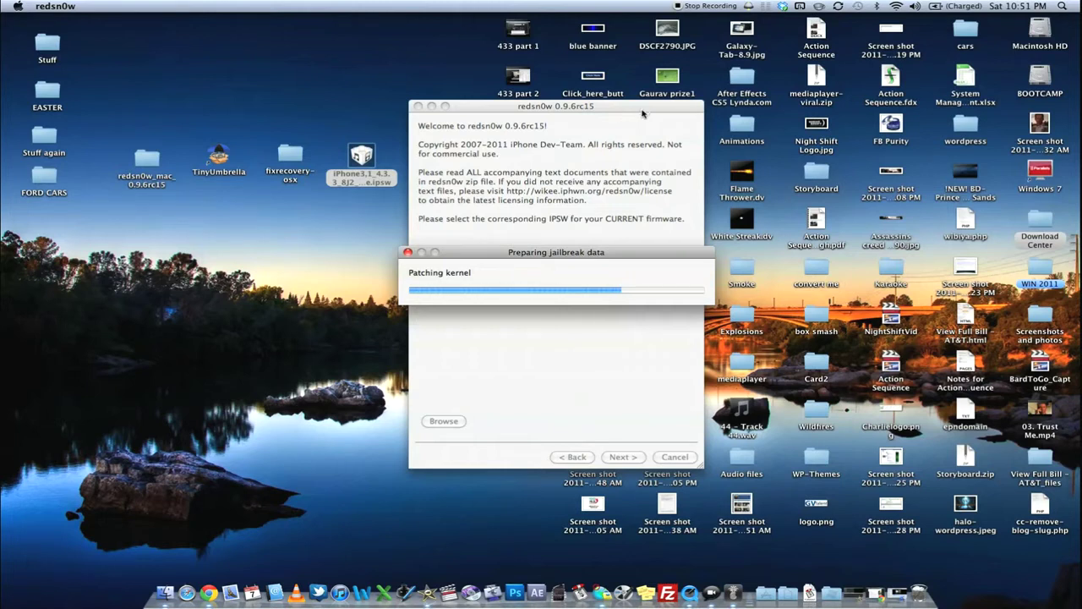
Step: Open iMovie's camera import window beside the repositioned redsn0w window, keeping redsn0w in front
drag(643, 113, 237, 75)
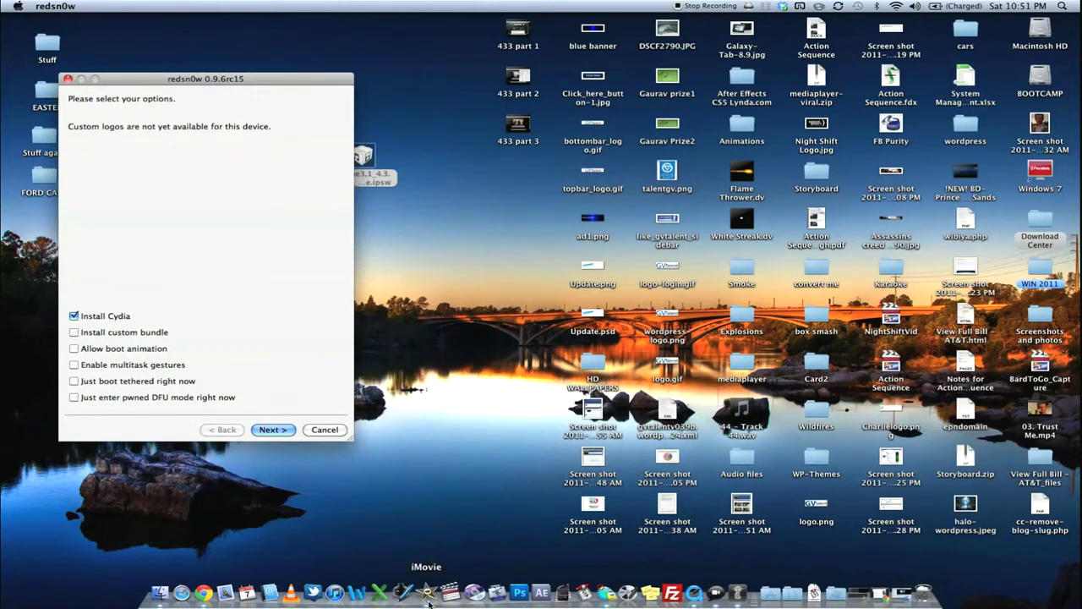
click(429, 594)
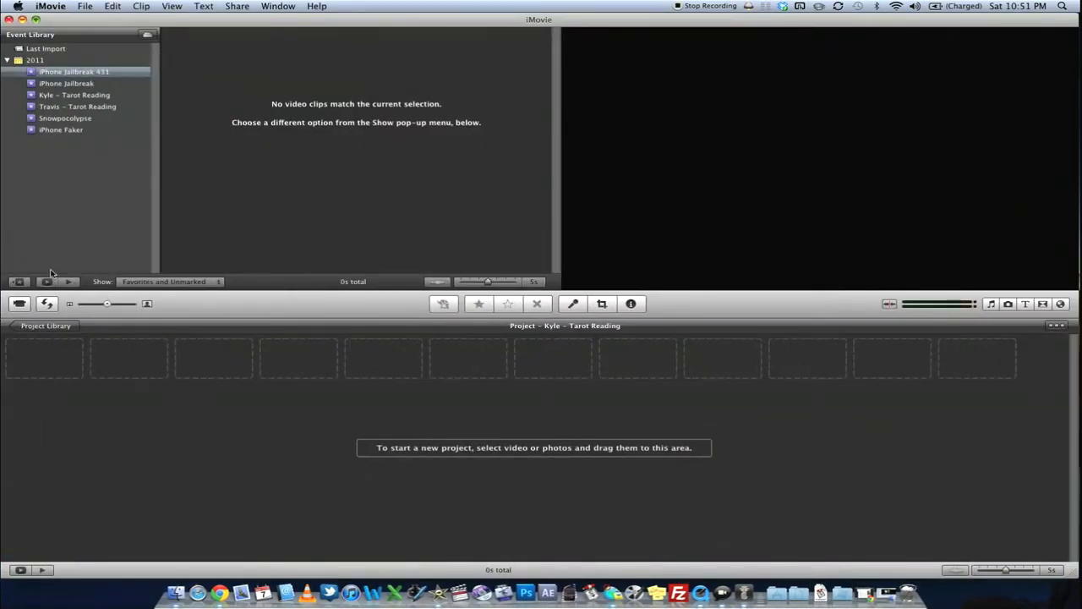
click(19, 303)
click(745, 592)
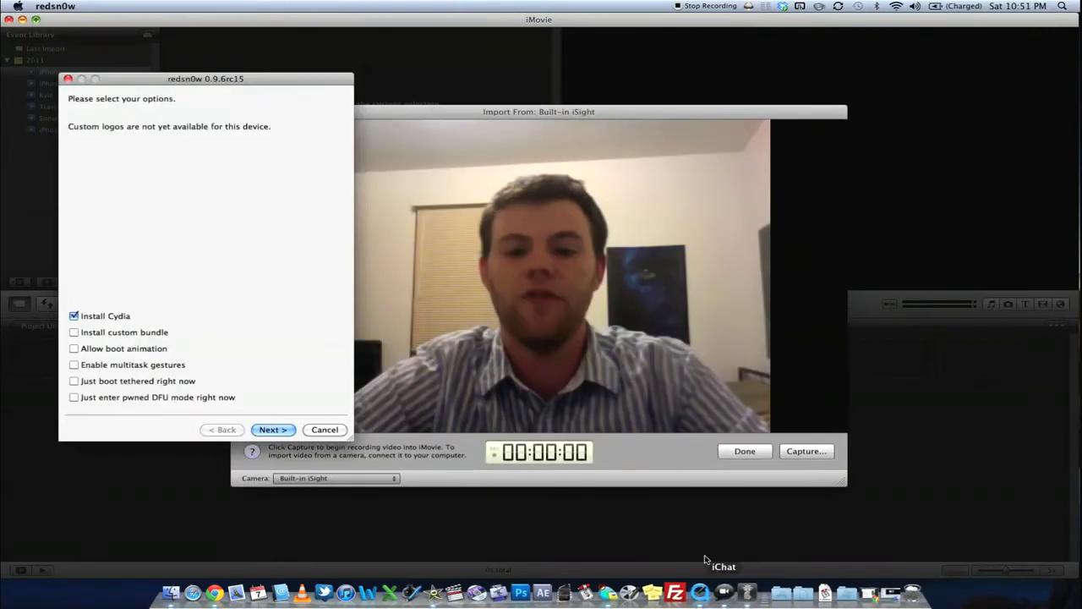
Step: Move the camera import window clear of redsn0w and enable Allow boot animation alongside Install Cydia, acknowledging its notice
drag(540, 112, 713, 84)
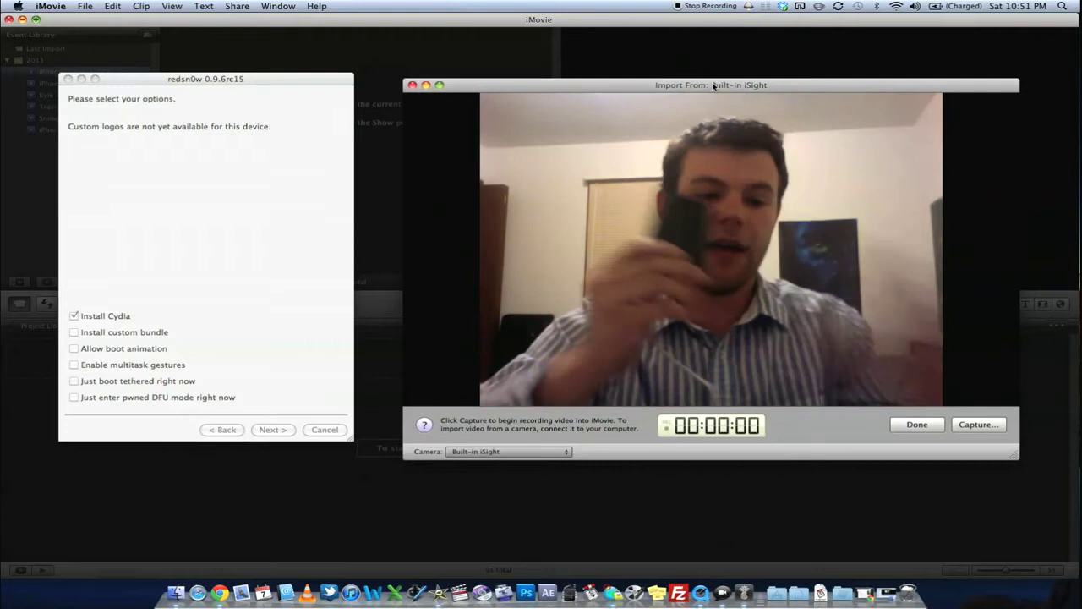
click(271, 80)
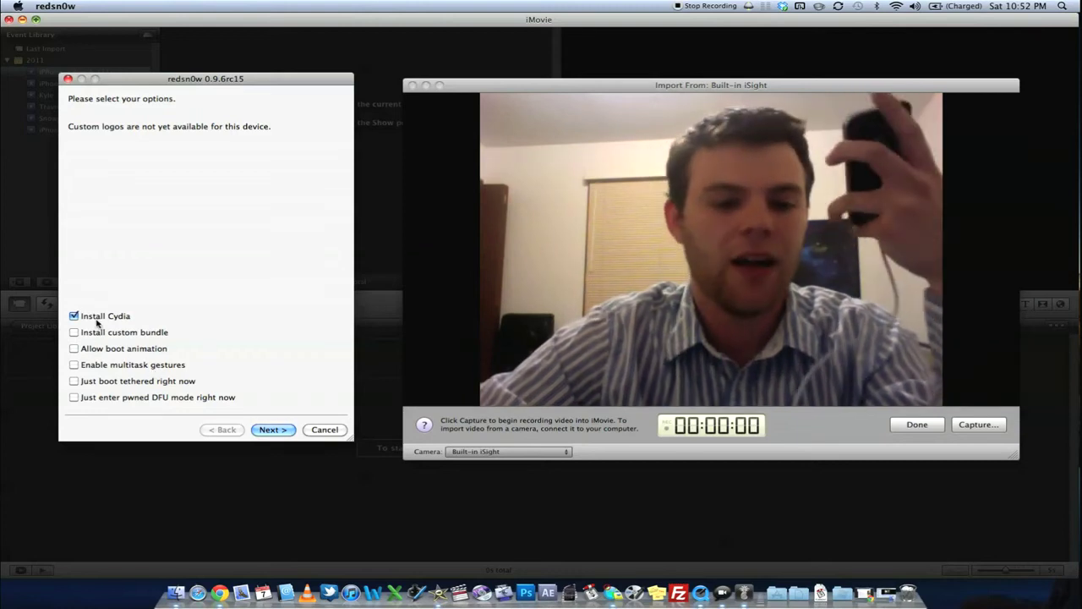
click(74, 350)
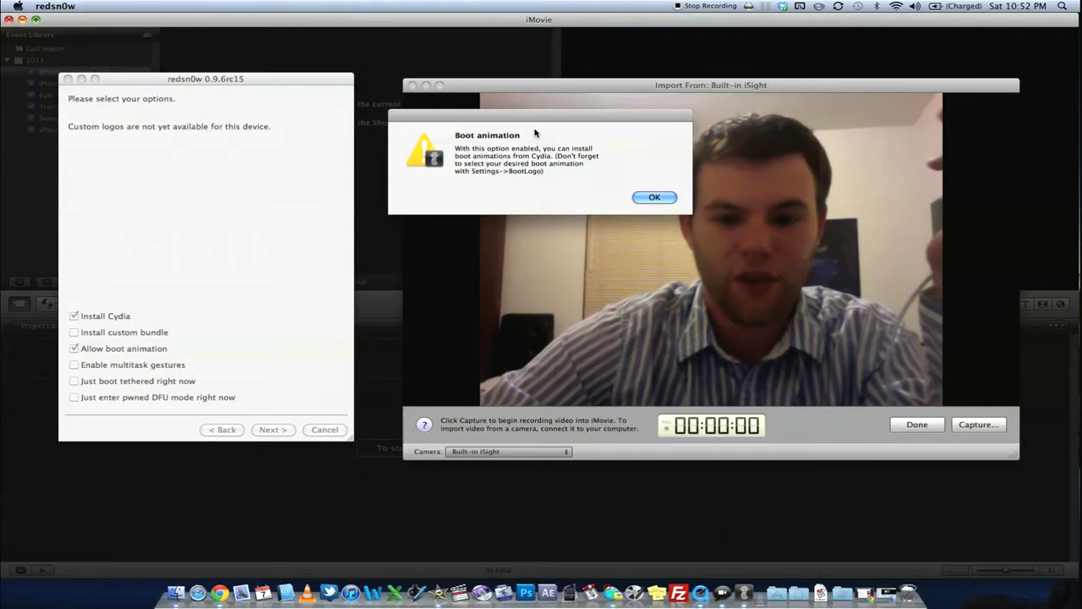
drag(545, 125, 541, 150)
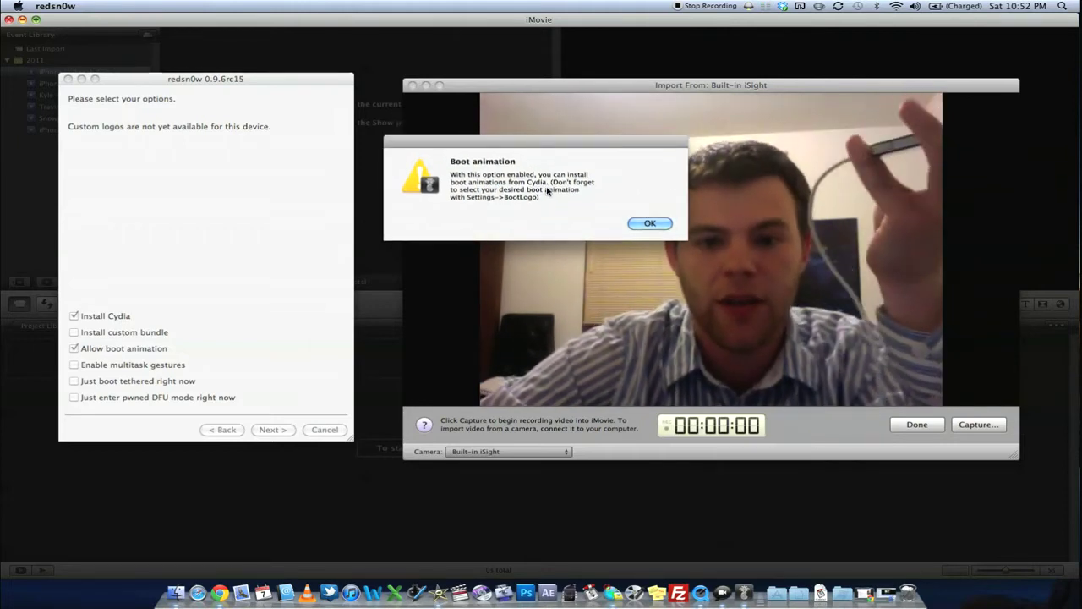
click(648, 221)
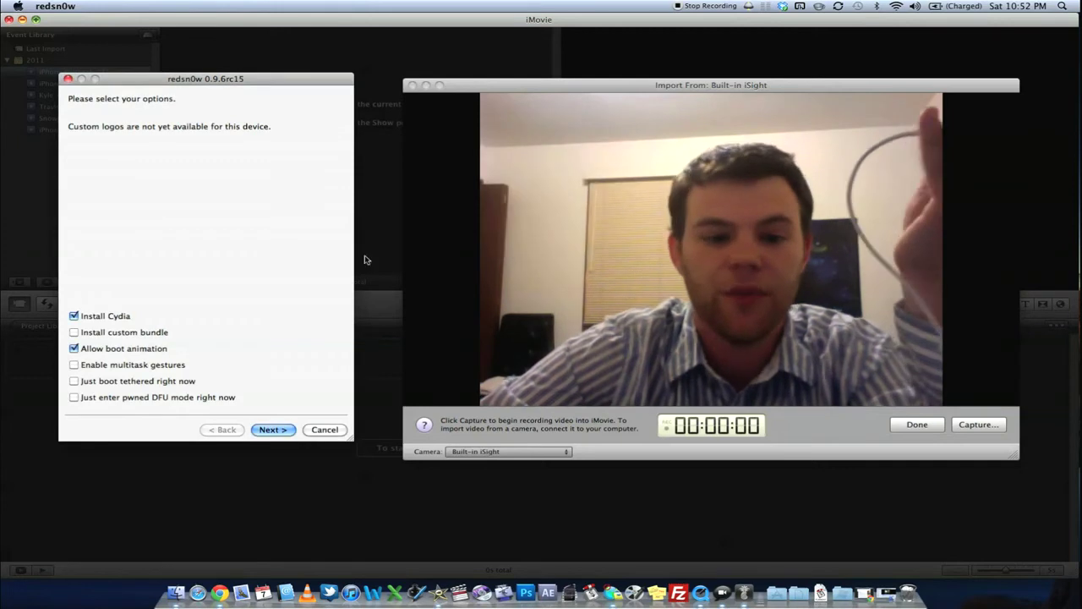
Step: Run the jailbreak with the chosen options through the power-off check and DFU mode sequence, and finish redsn0w
click(277, 430)
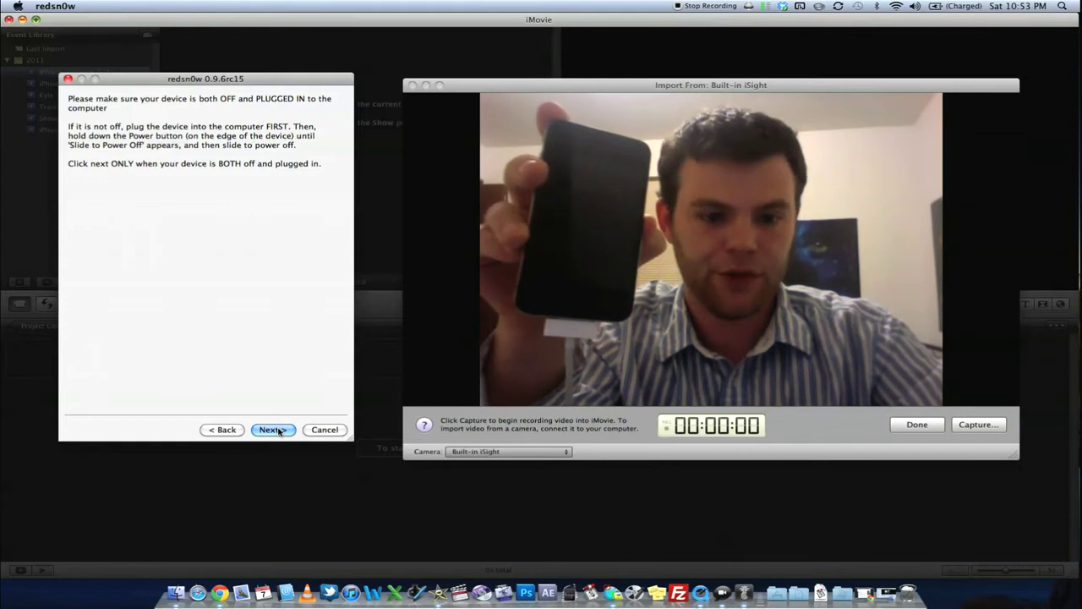
click(278, 431)
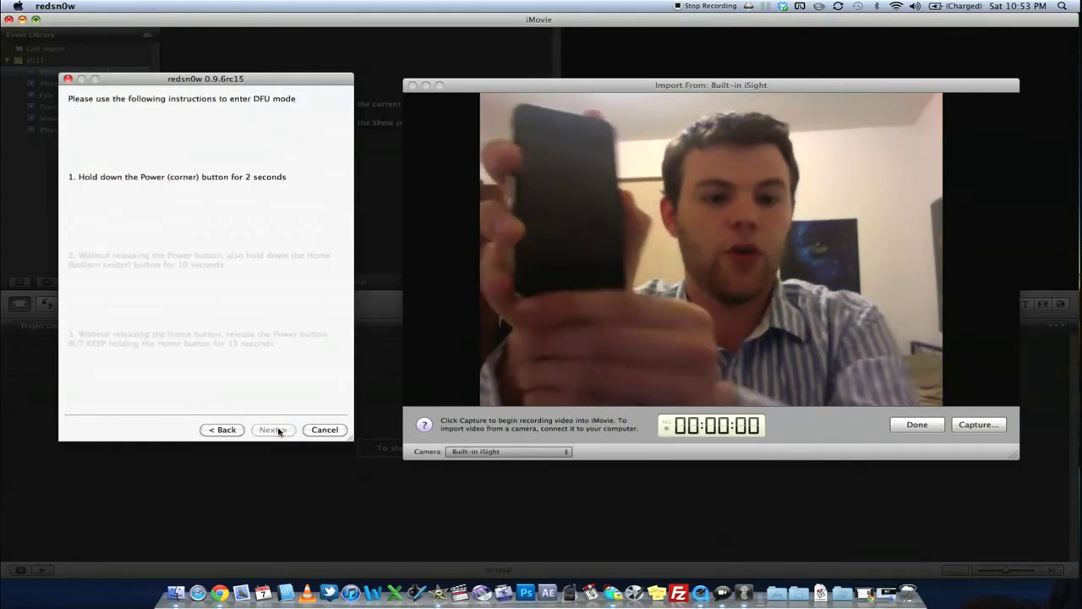
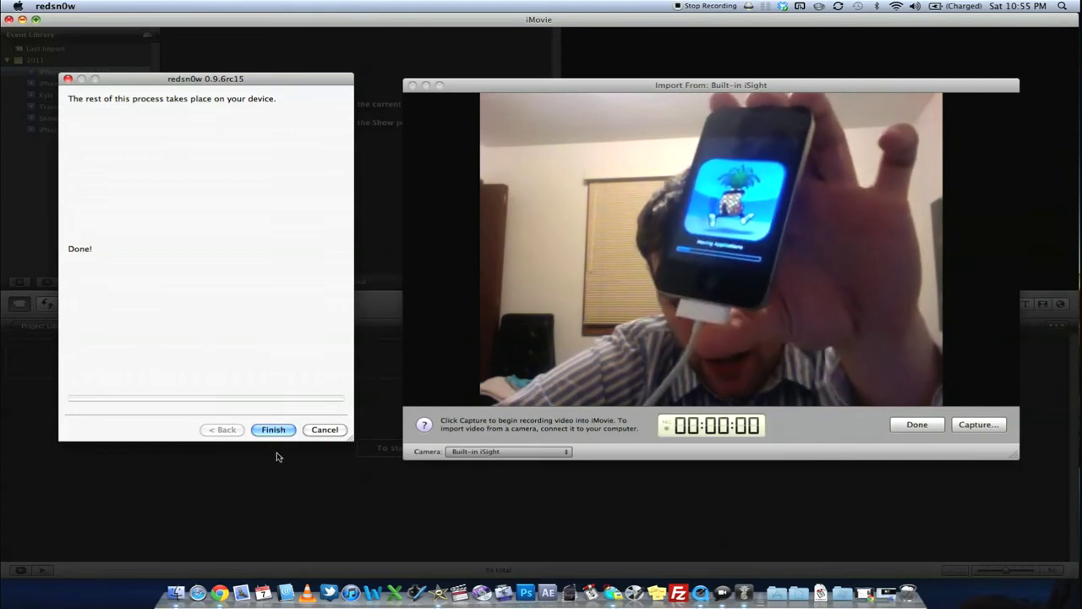
drag(165, 79, 182, 116)
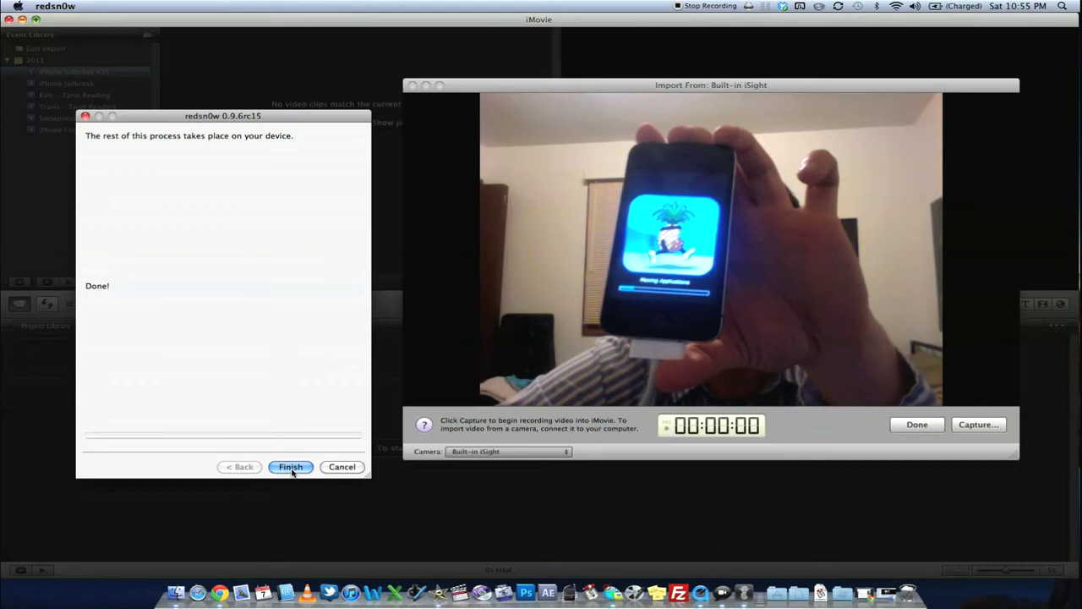
click(290, 467)
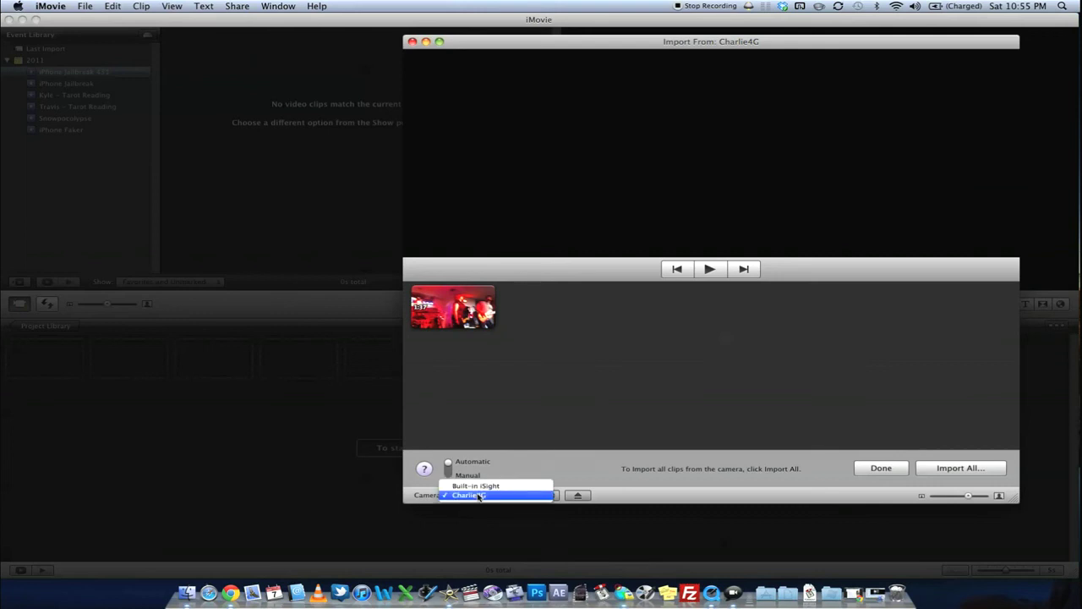
Step: Switch iMovie's import camera back to Built-in iSight and reposition the import window slightly
click(479, 494)
click(478, 488)
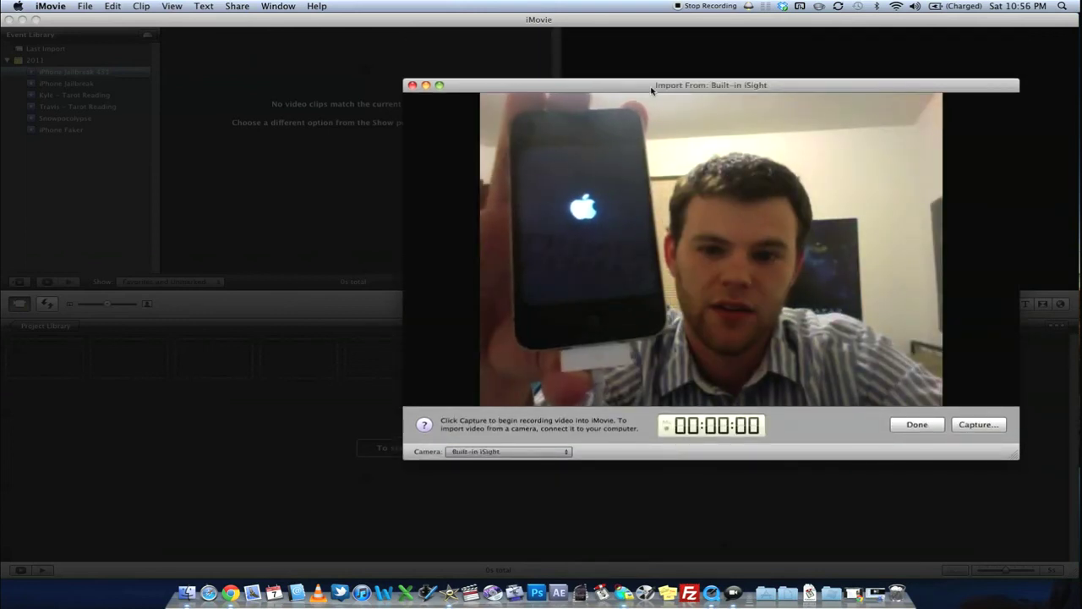
drag(652, 88, 633, 99)
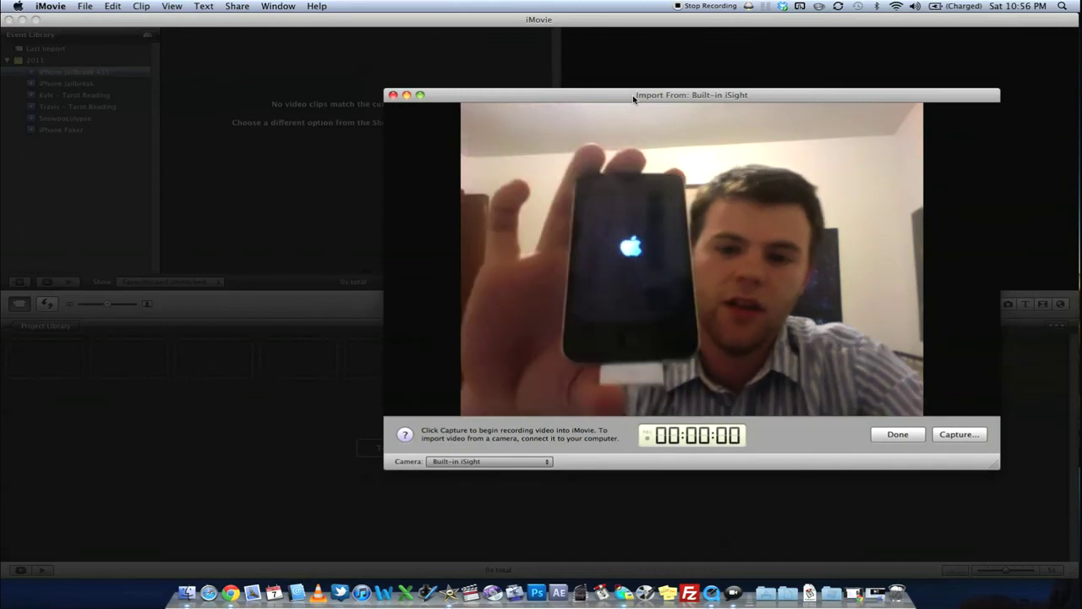